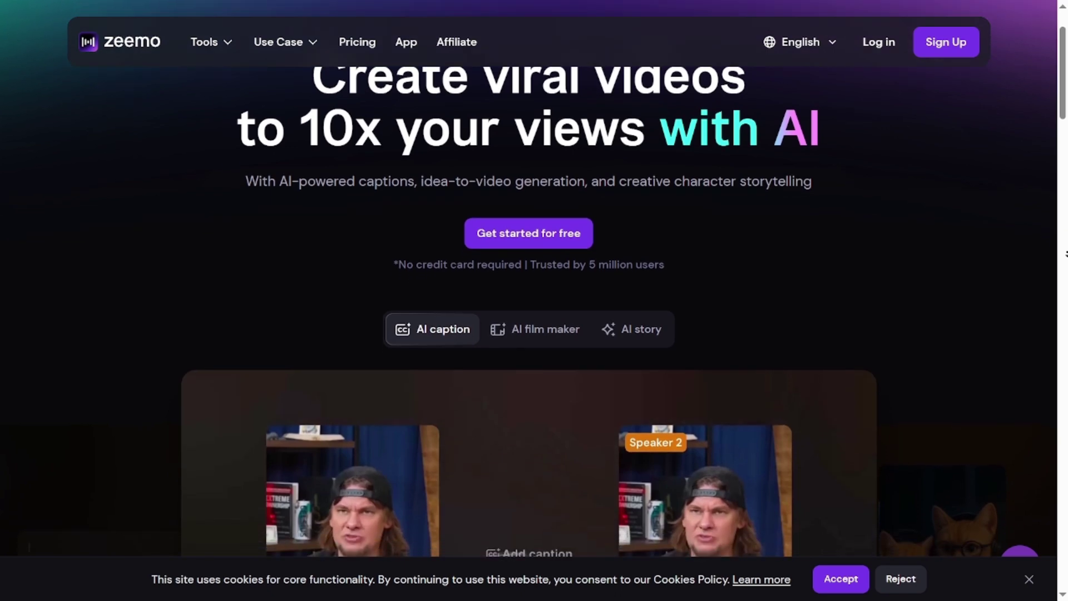
- Scroll down the Zeemo homepage to the AI film maker showcase
scroll(1065, 254, down, 3)
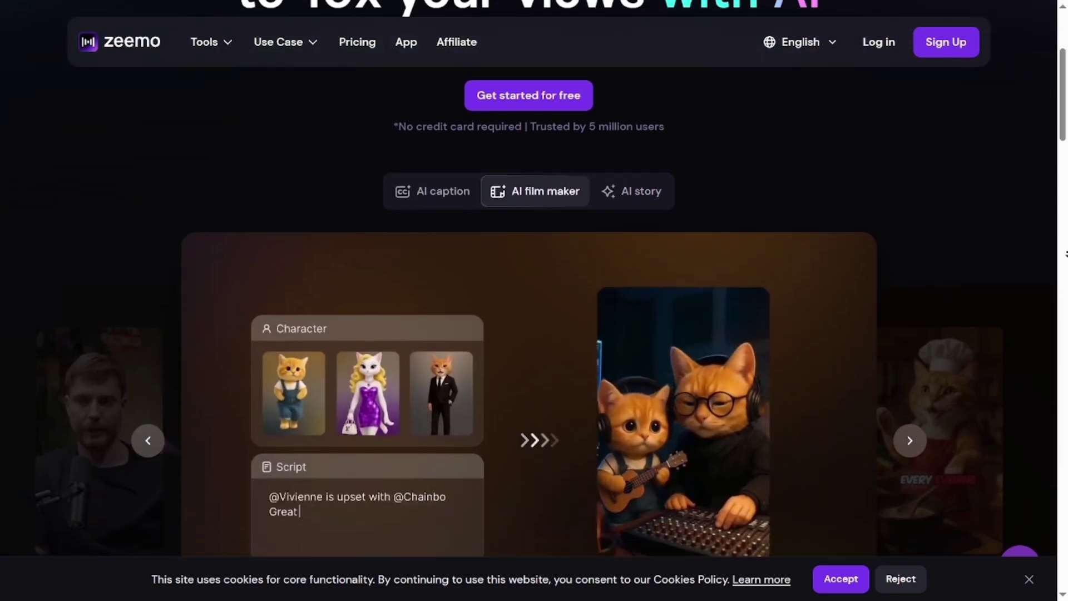
scroll(1065, 254, down, 3)
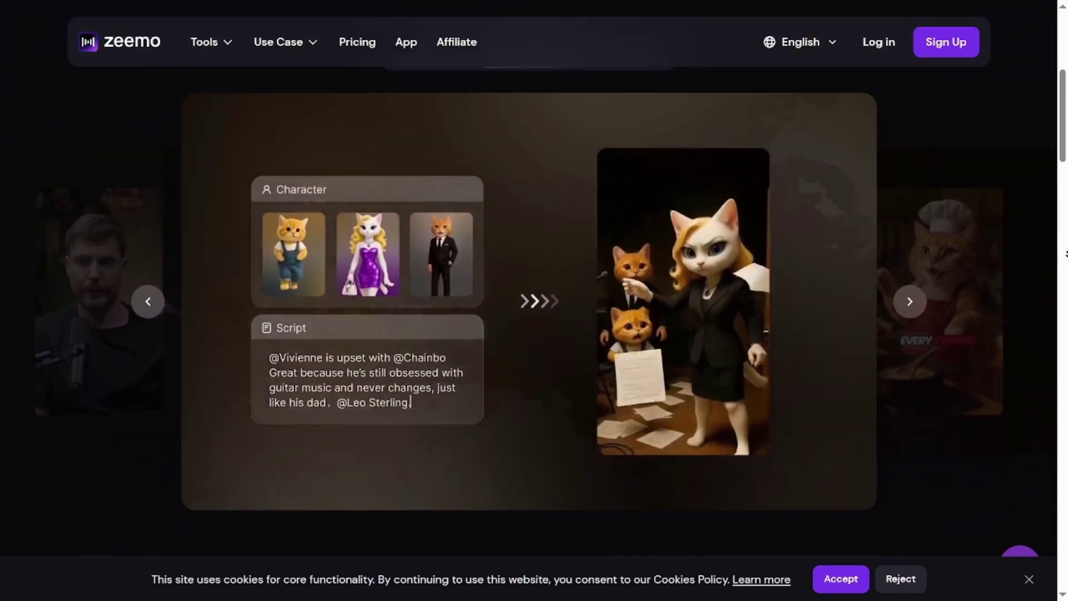
scroll(1065, 254, down, 3)
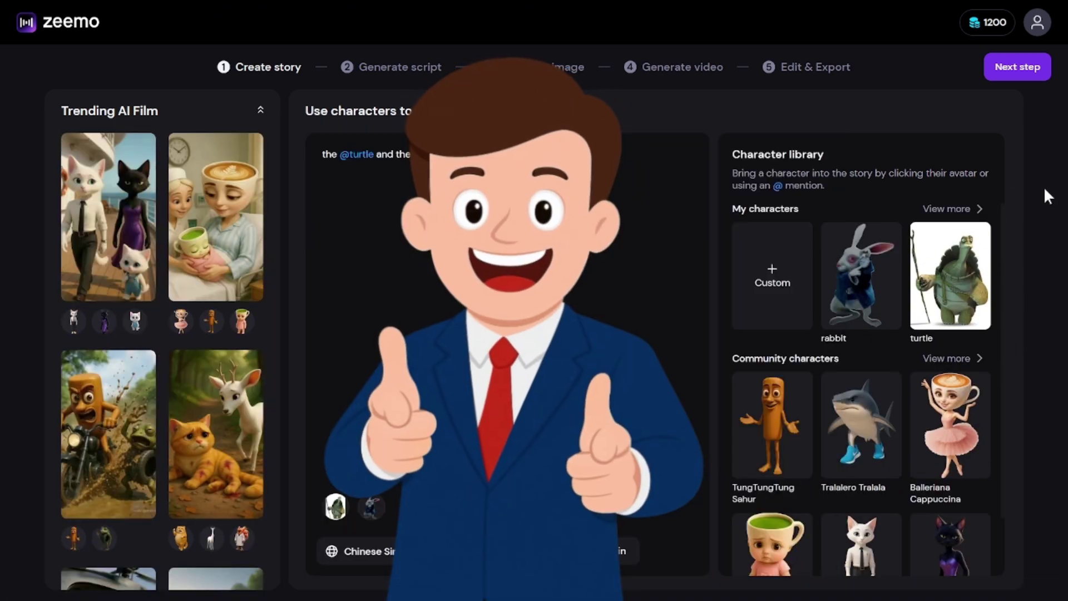
- Check the story language list, then end the story with 'tutoring them.'
click(361, 551)
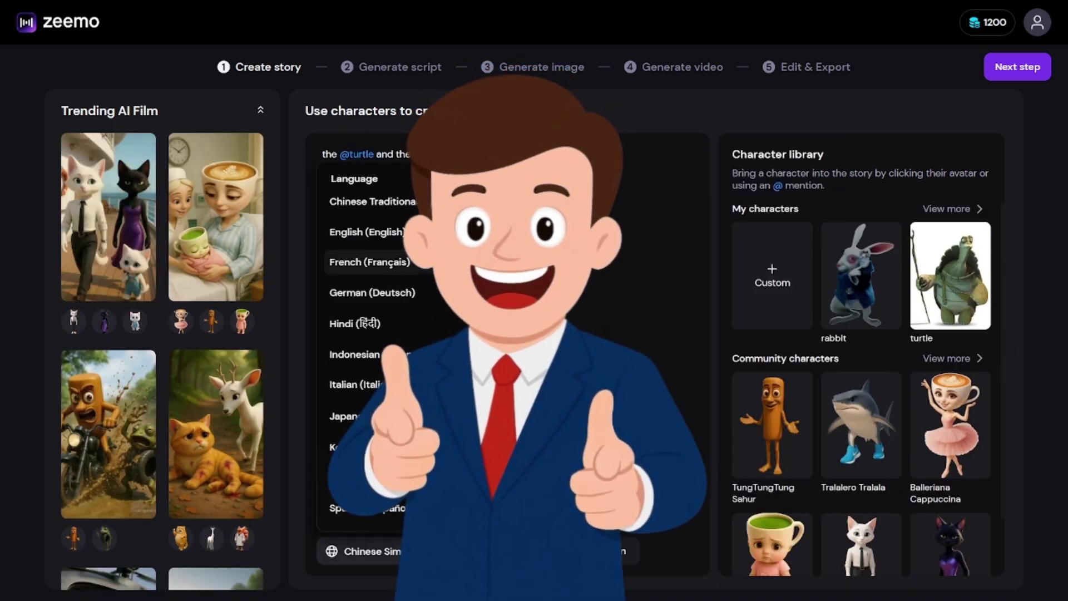
scroll(367, 356, down, 3)
key(Escape)
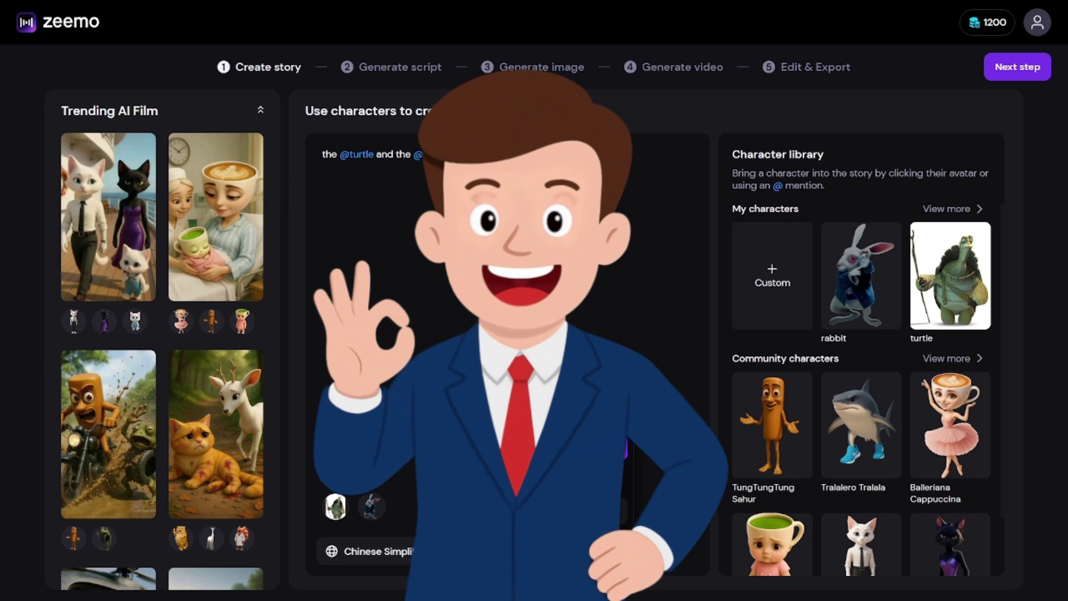
scroll(861, 378, down, 2)
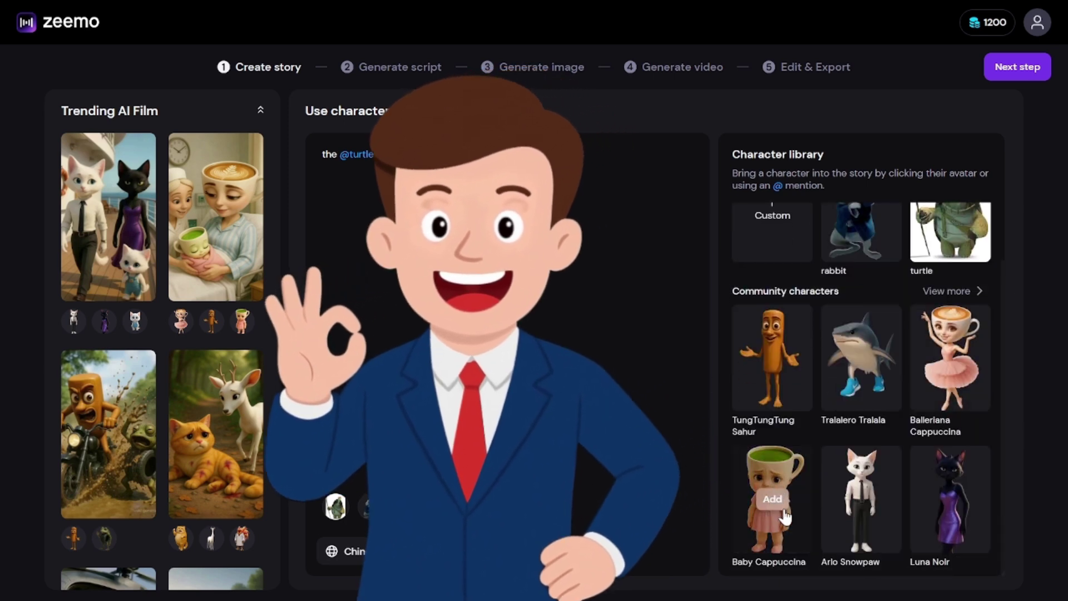
text(tutoring them.)
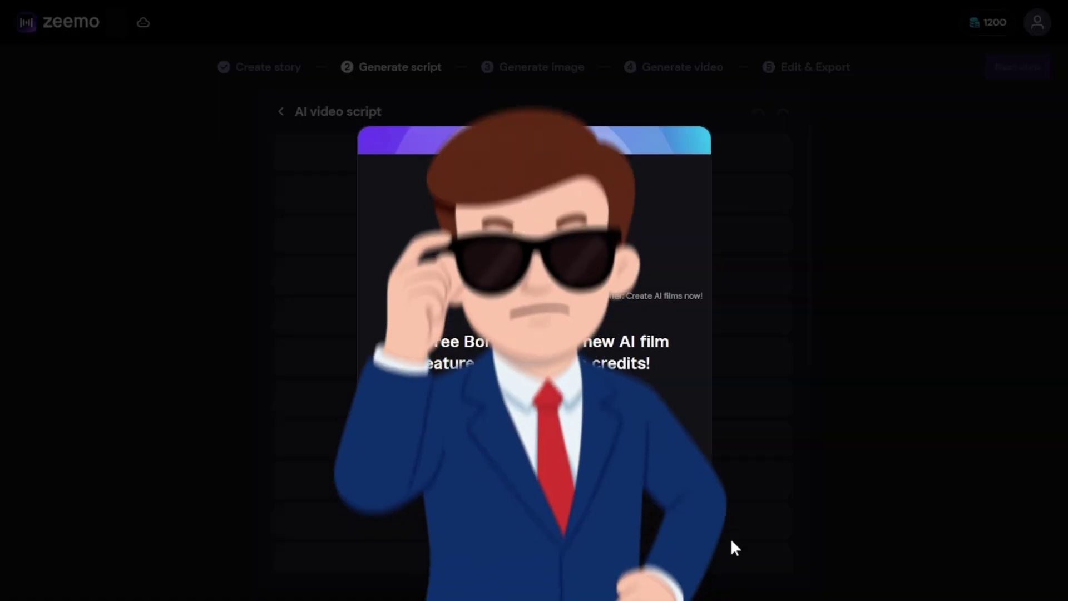
- Generate the scene-by-scene video script, review it, and continue to scene images
click(833, 439)
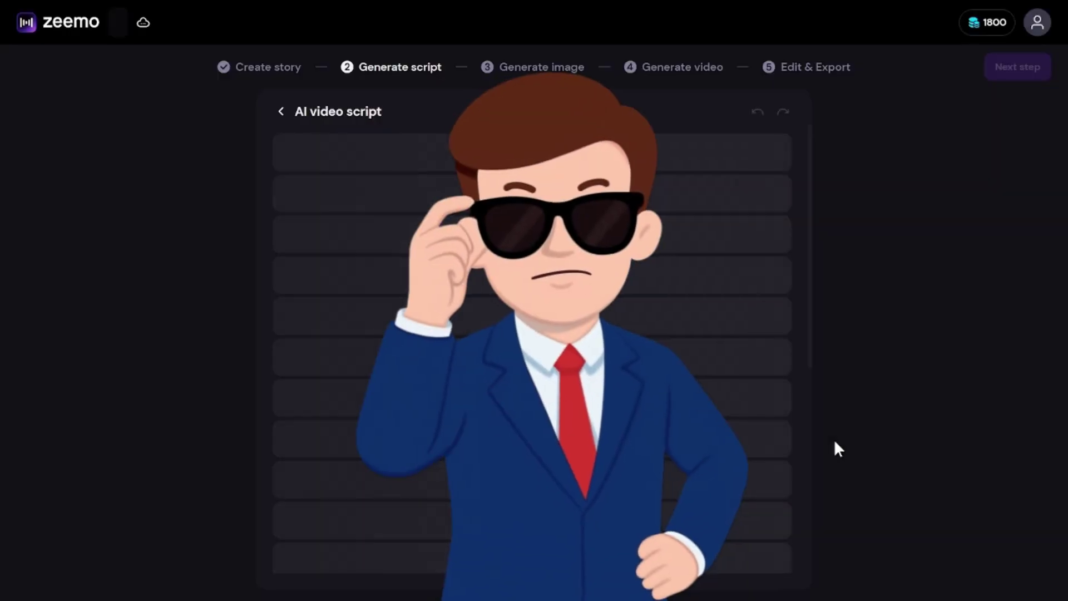
scroll(641, 207, down, 6)
scroll(806, 186, up, 6)
scroll(809, 287, down, 2)
scroll(809, 286, down, 5)
click(1016, 68)
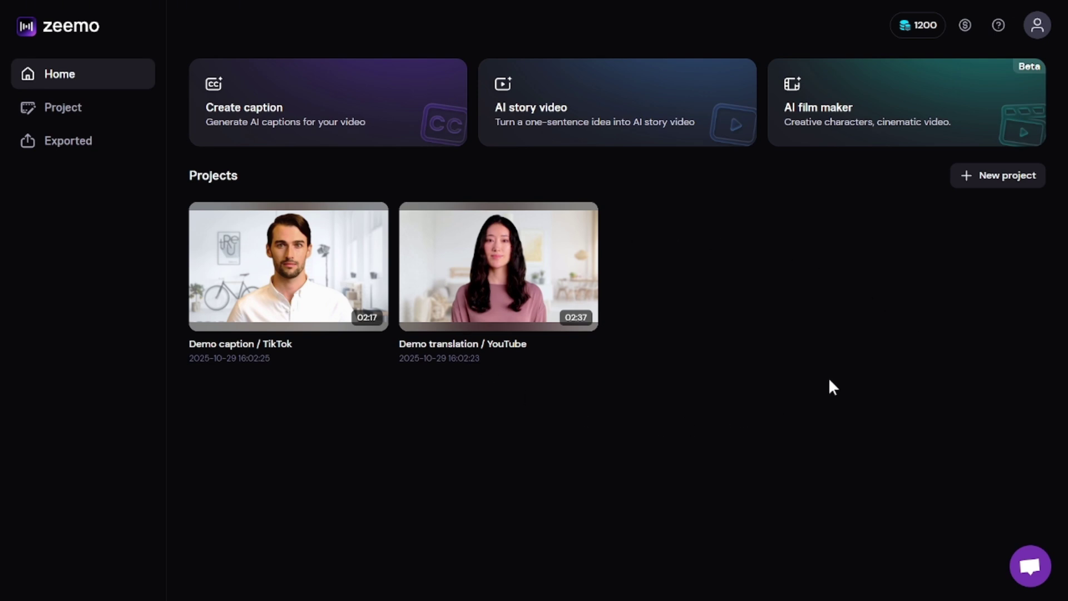
- Start a new AI film project and load the turtle image as a custom character
click(888, 145)
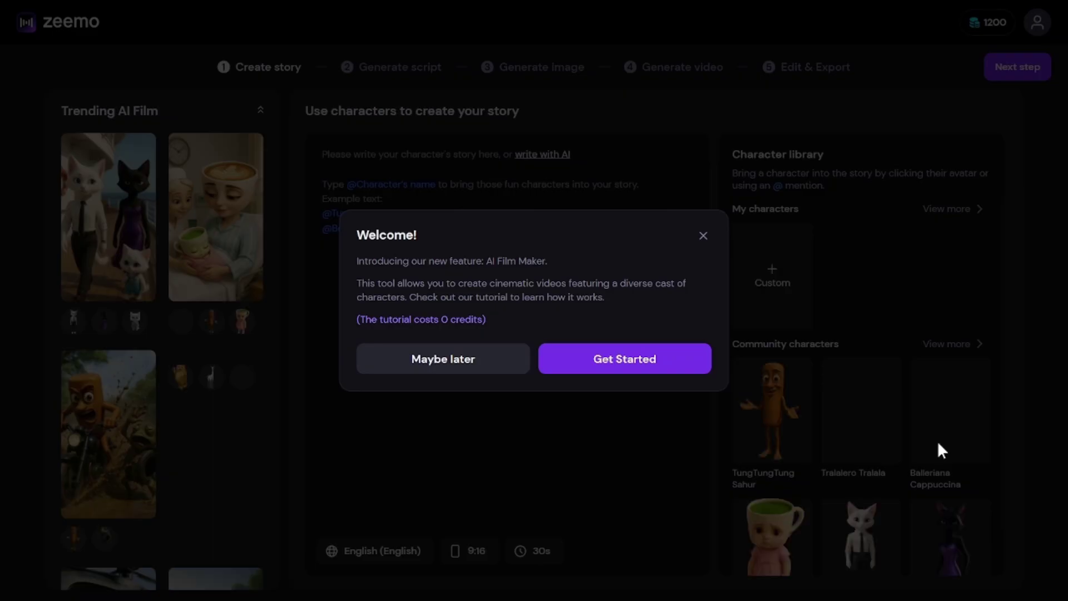
click(323, 66)
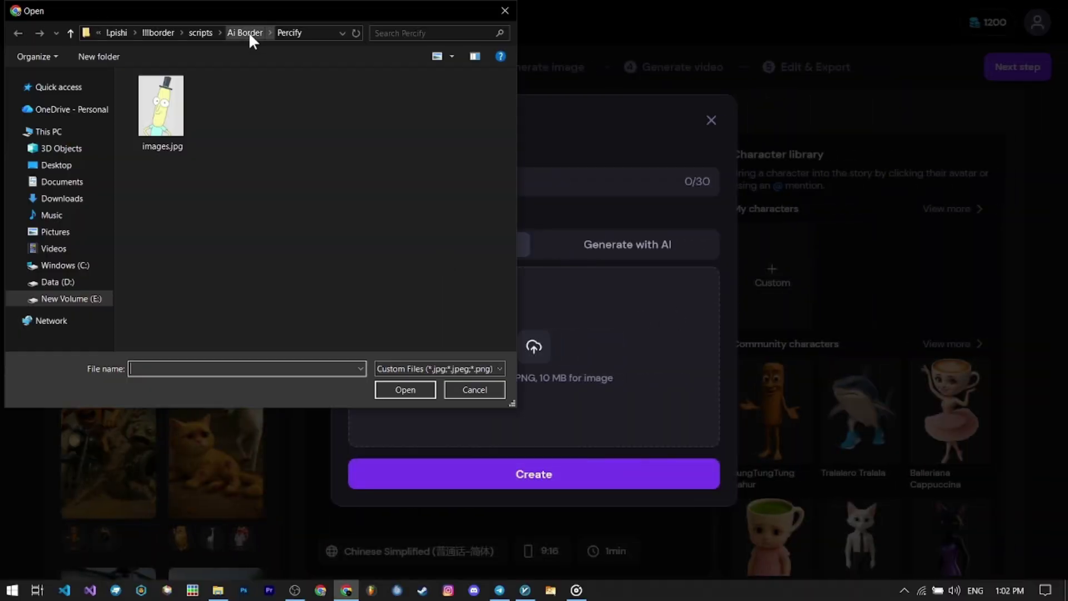
click(249, 32)
click(196, 34)
double_click(332, 123)
- Name the character 'turtle' and save it, then create a rabbit character from the white rabbit image
click(522, 181)
text(turtle)
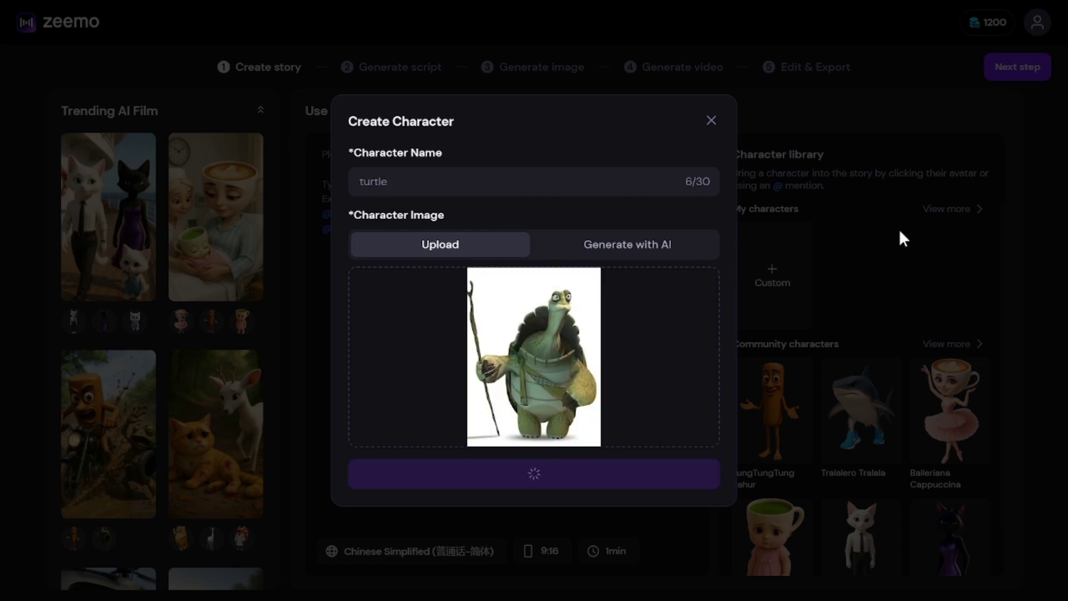
click(773, 272)
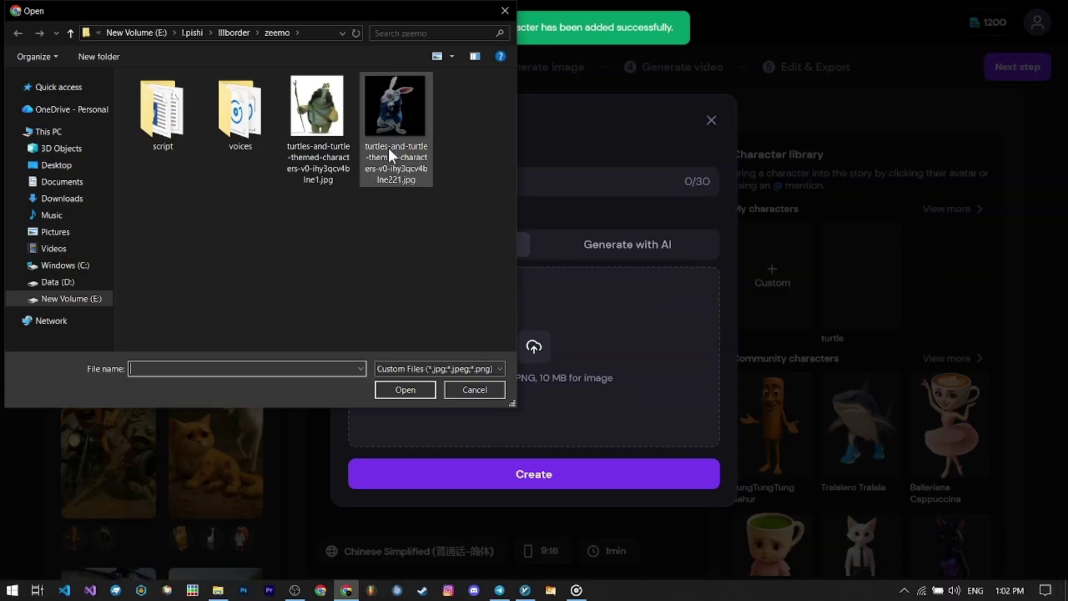
double_click(392, 158)
click(596, 479)
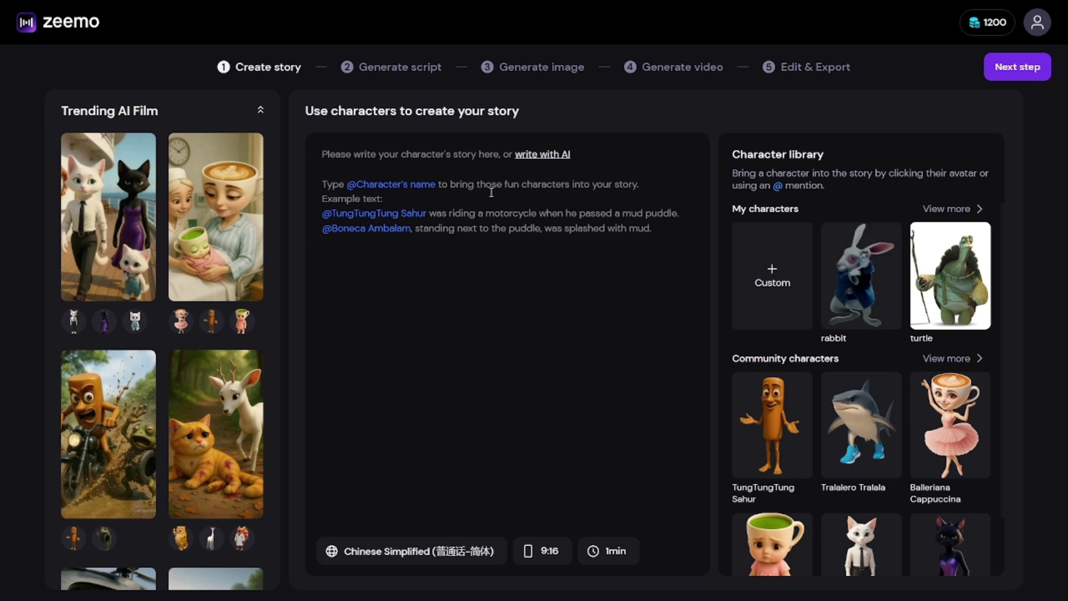
text(the )
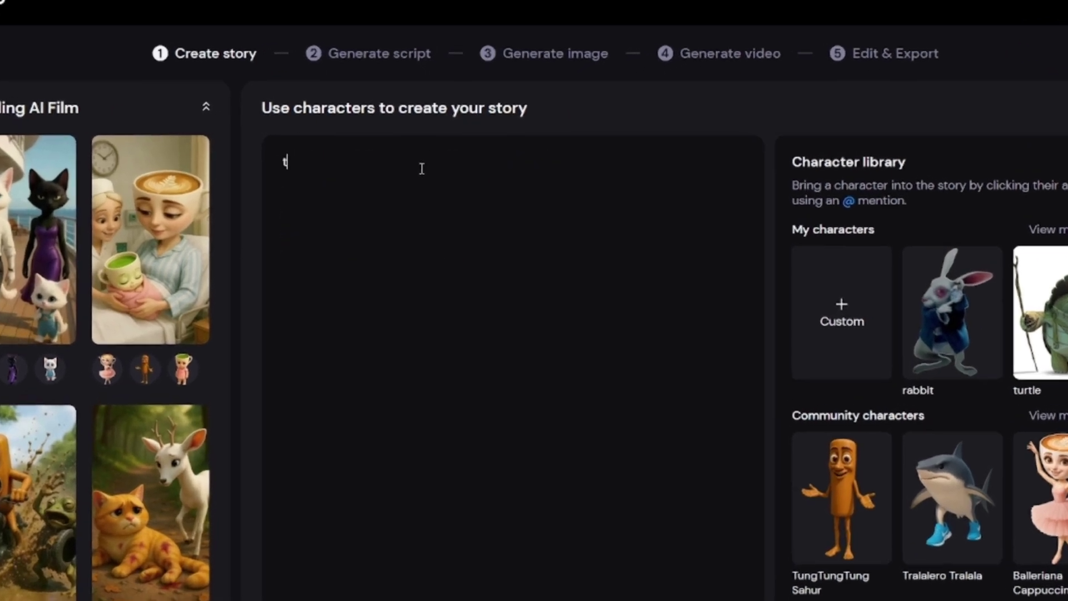
text(@turtle)
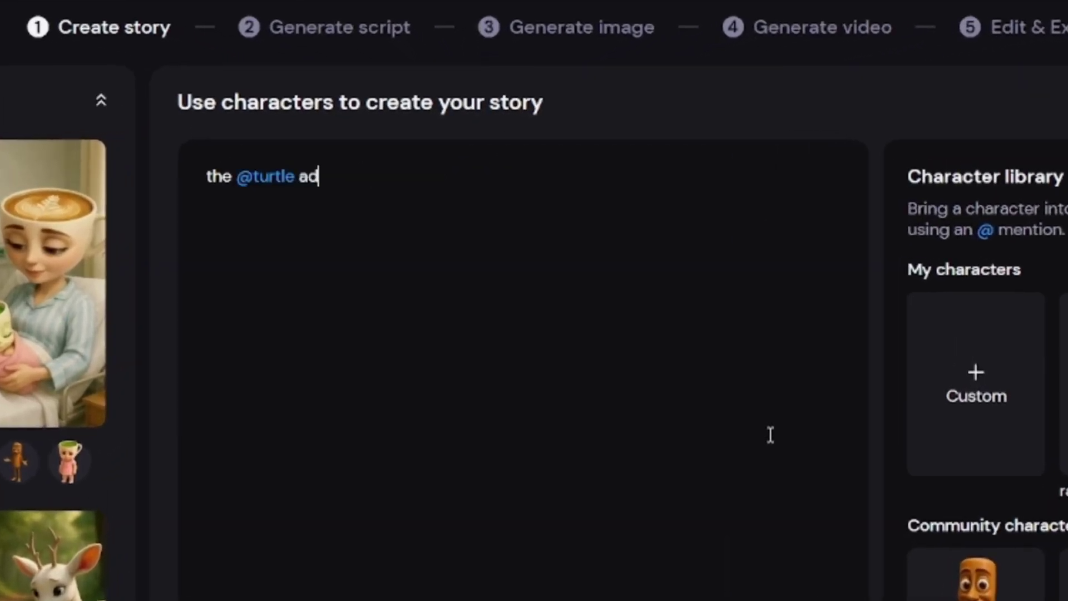
text( and the rabb)
key(BackSpace)
key(BackSpace)
key(BackSpace)
key(BackSpace)
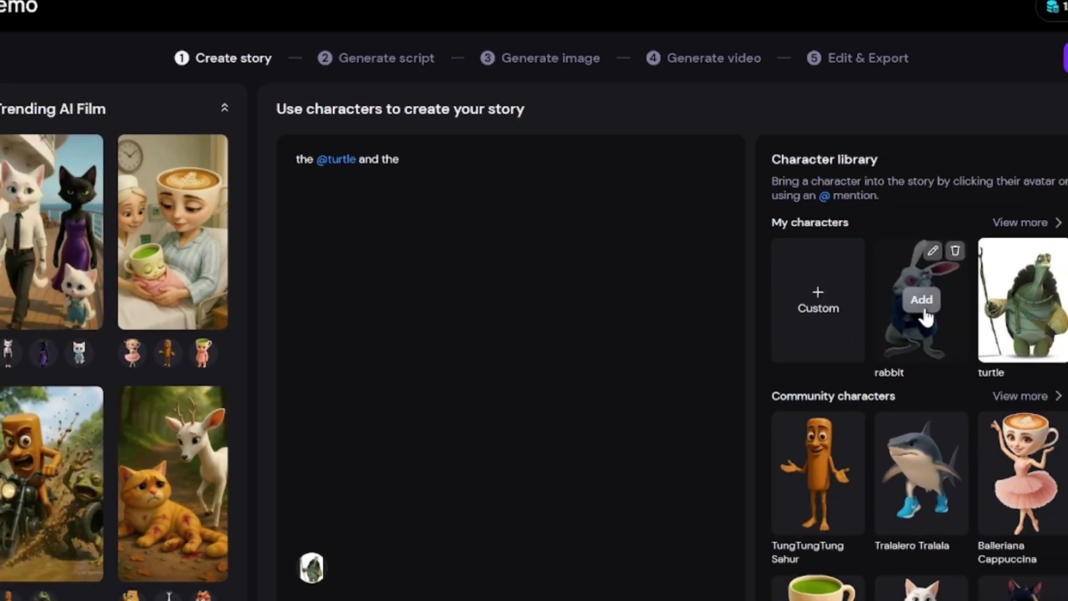
click(922, 304)
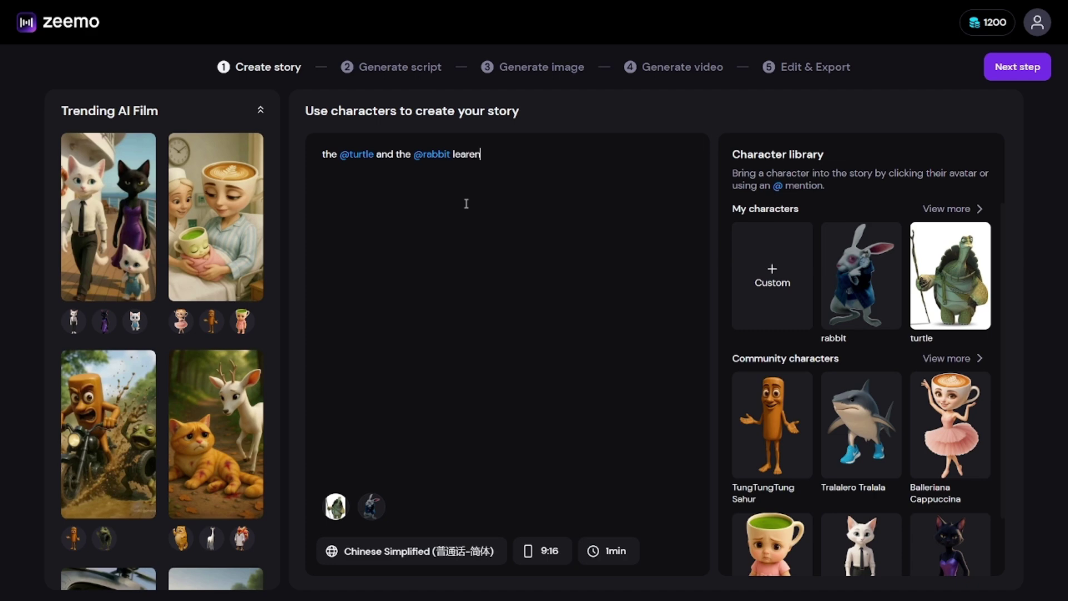
key(Left)
key(Left)
key(Left)
key(Left)
key(Left)
key(Left)
key(Left)
key(Left)
key(Left)
key(Left)
key(Left)
key(Left)
key(Left)
key(Left)
key(Left)
key(BackSpace)
key(BackSpace)
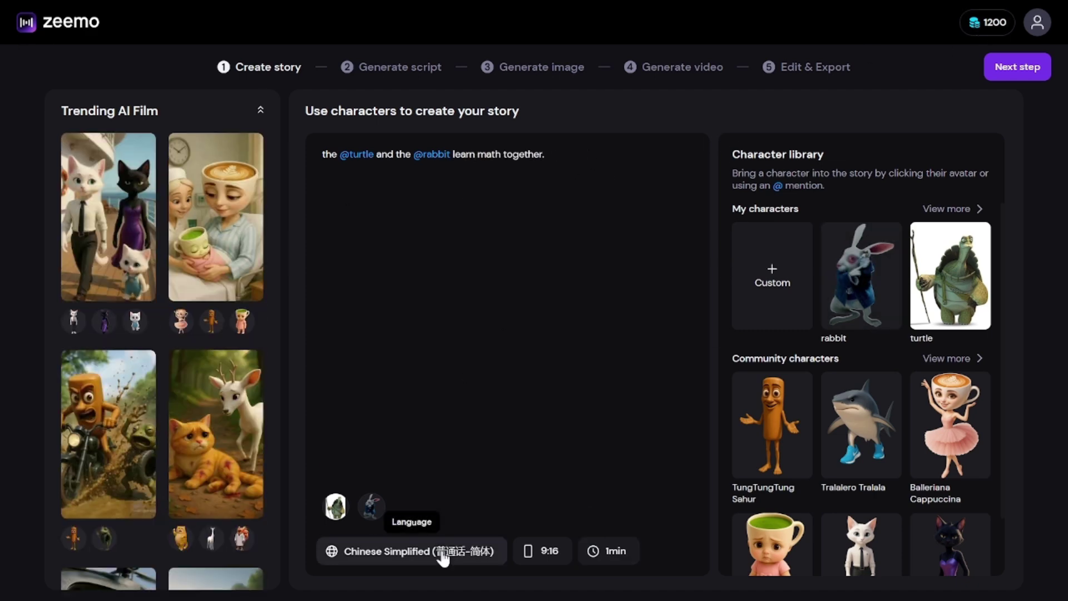
- Check the story language options, keeping Chinese Simplified
click(440, 551)
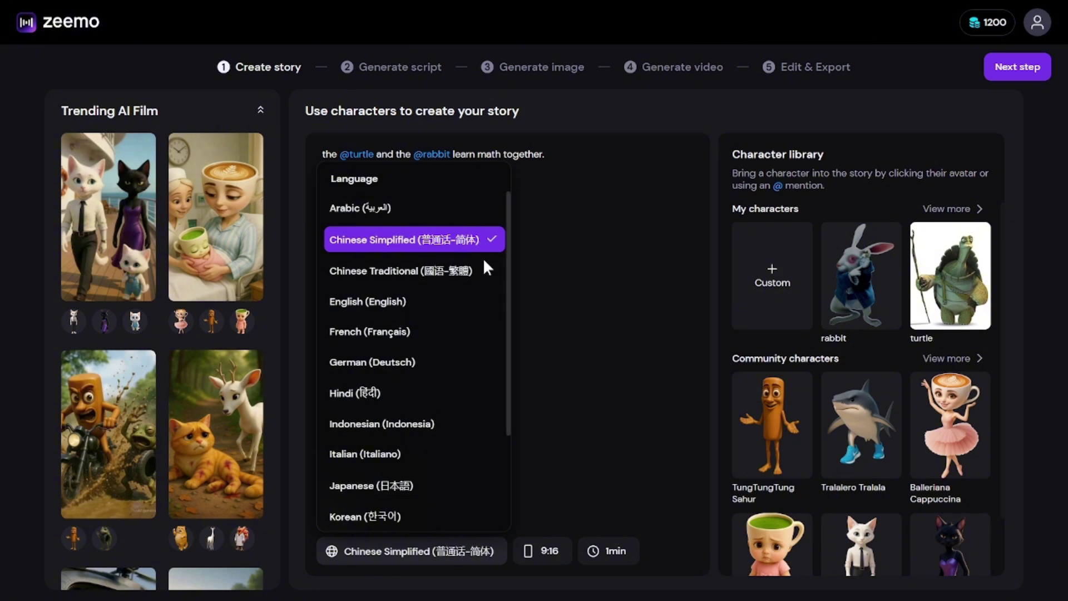
scroll(489, 267, down, 2)
scroll(508, 306, up, 2)
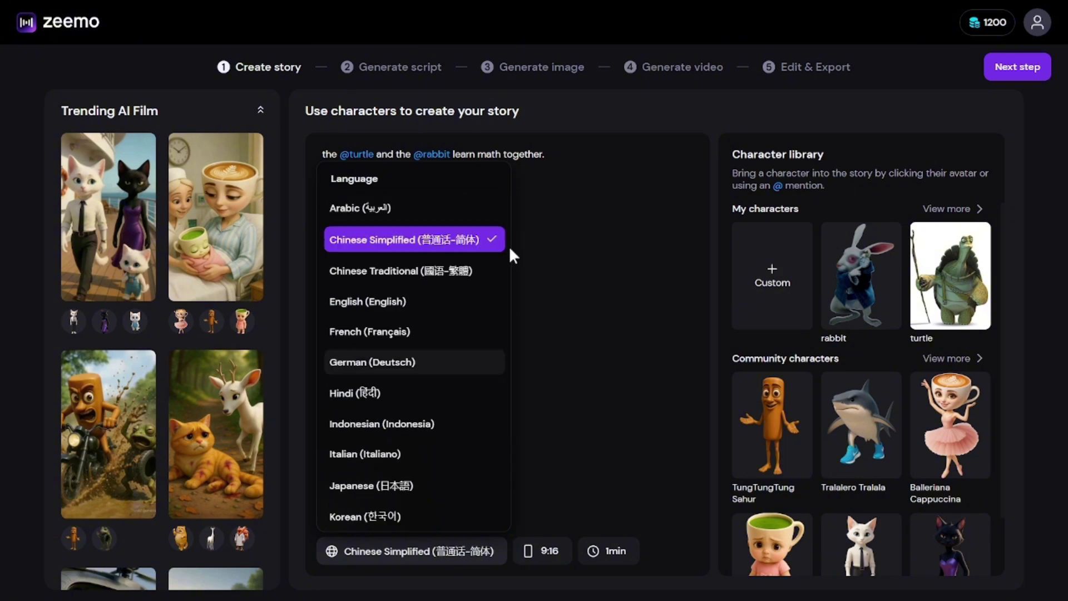
drag(508, 257, 506, 362)
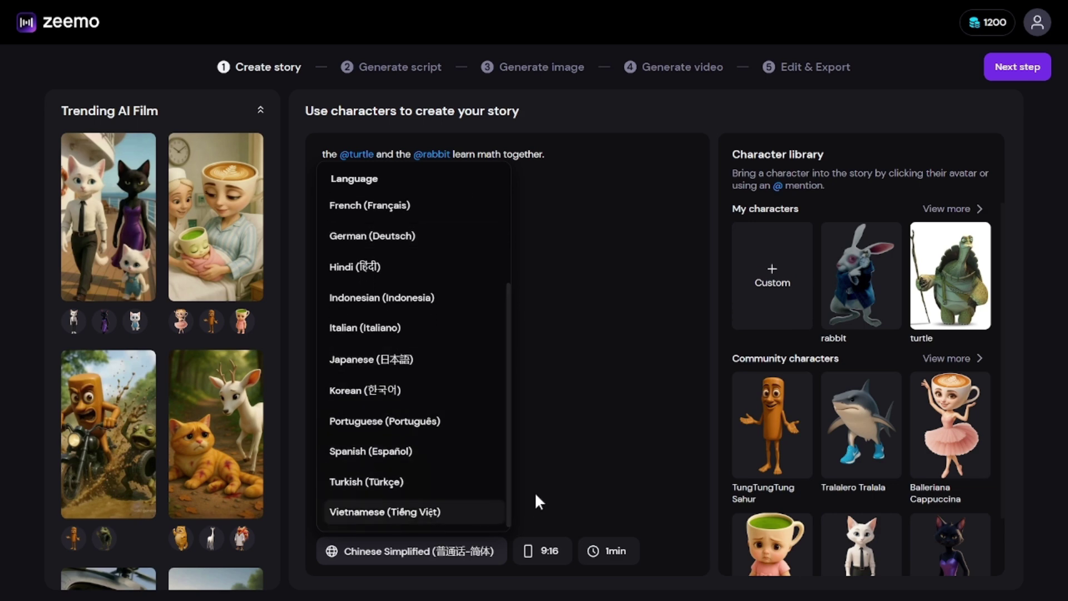
click(581, 474)
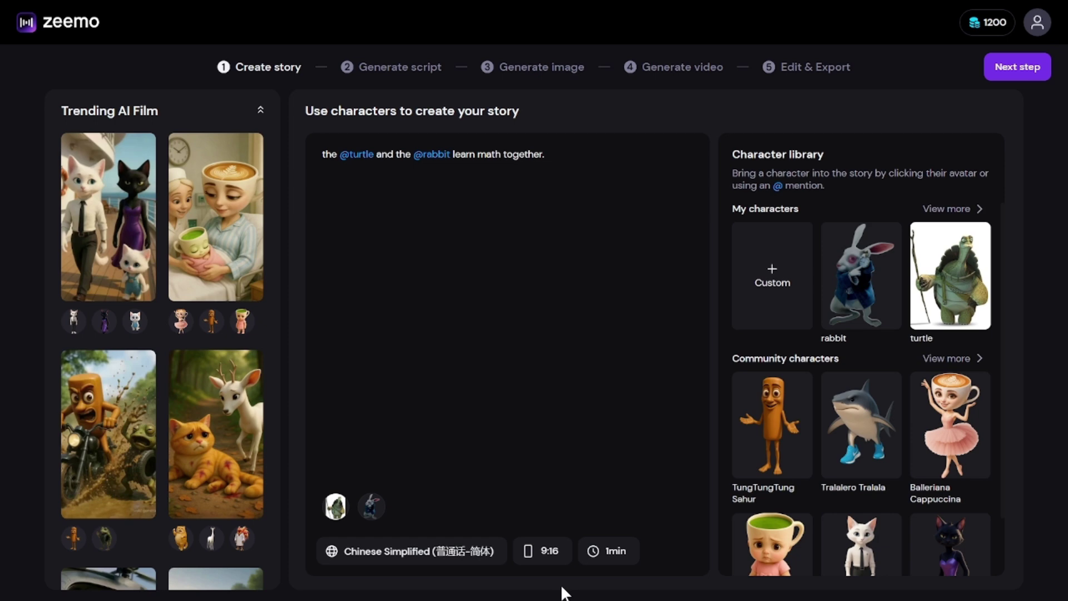
- Set the film duration to 1min and keep the 9:16 aspect ratio
click(609, 551)
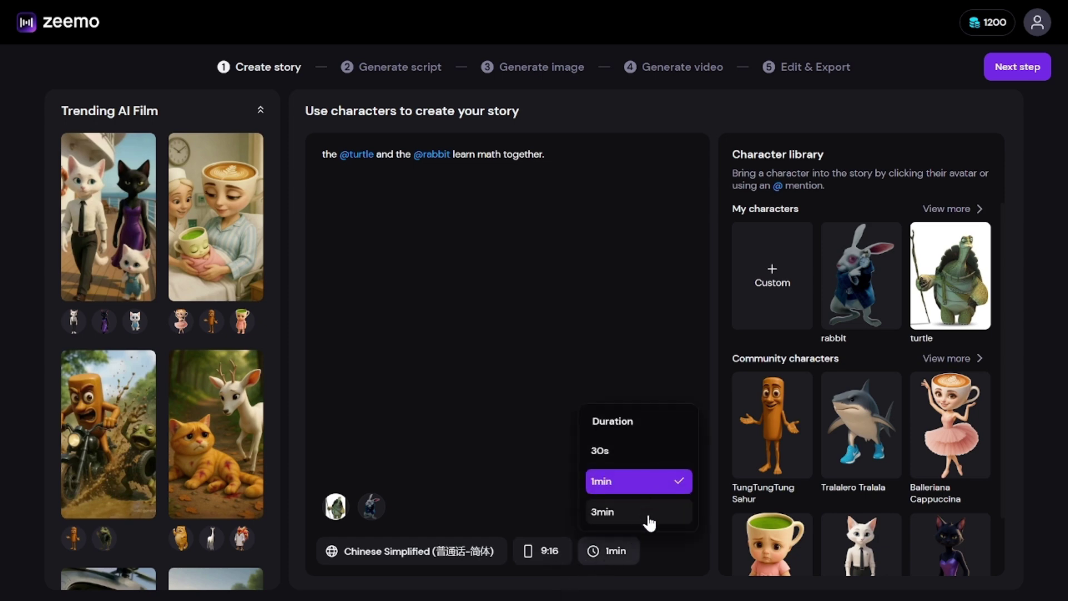
click(651, 461)
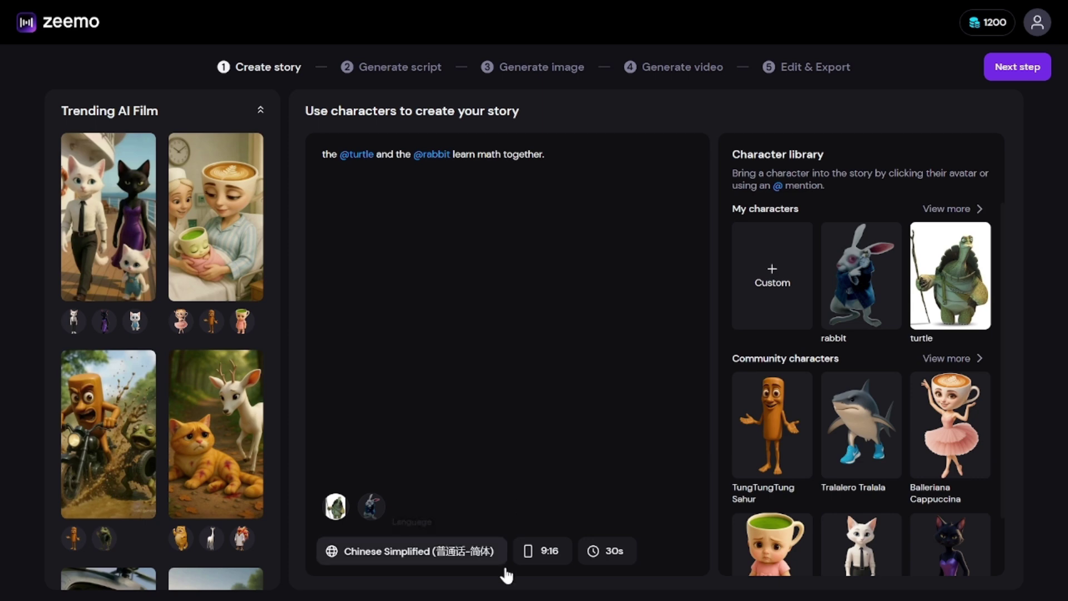
click(609, 550)
click(620, 488)
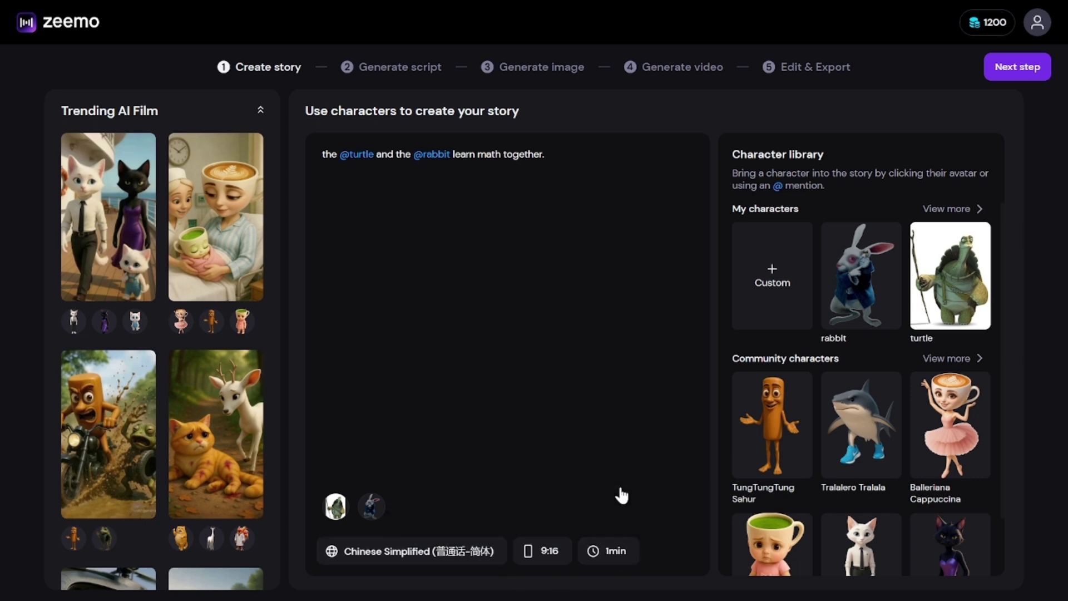
click(545, 562)
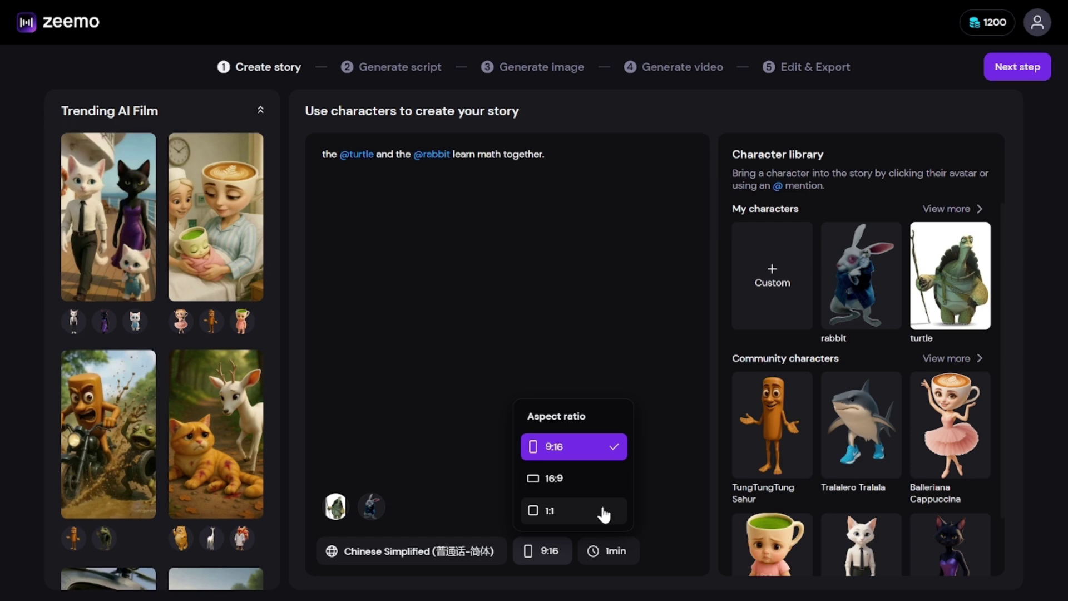
click(653, 504)
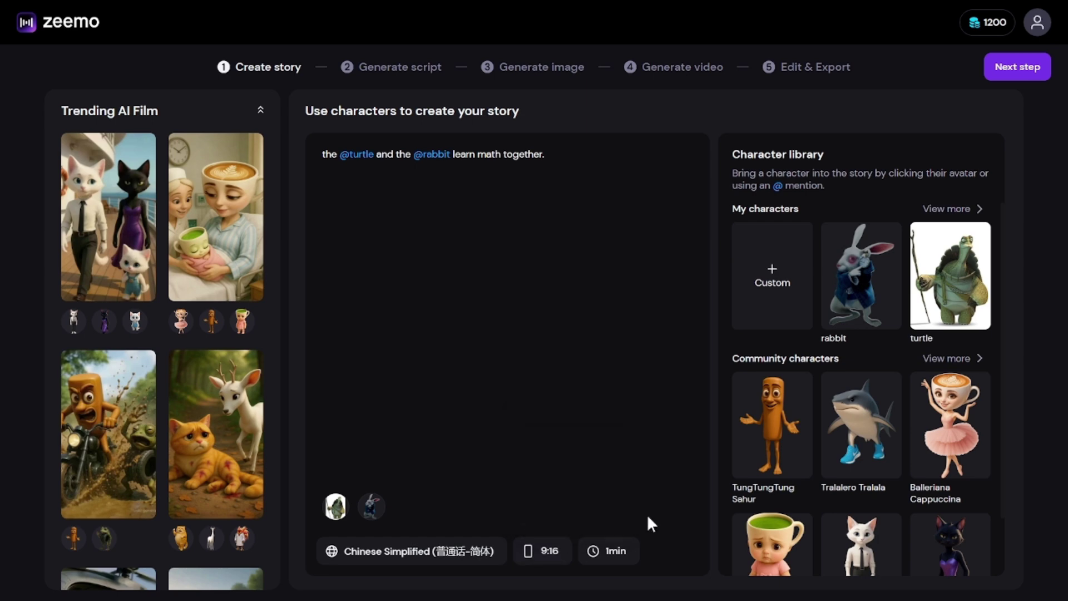
scroll(987, 417, down, 1)
scroll(978, 422, up, 1)
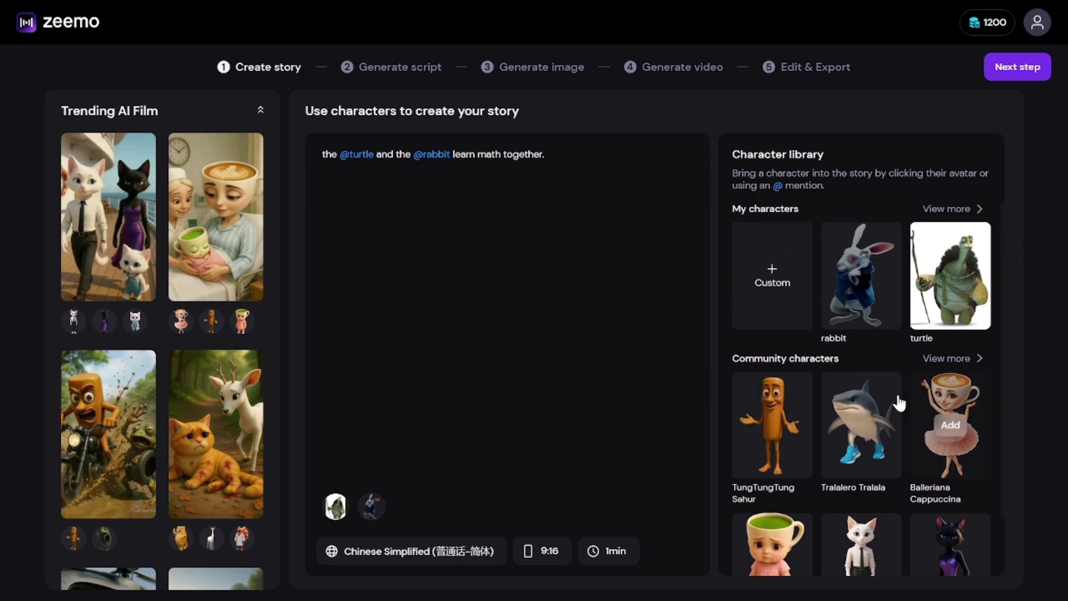
- Review the 18-scene script and start generating the storyboard images
scroll(834, 390, down, 1)
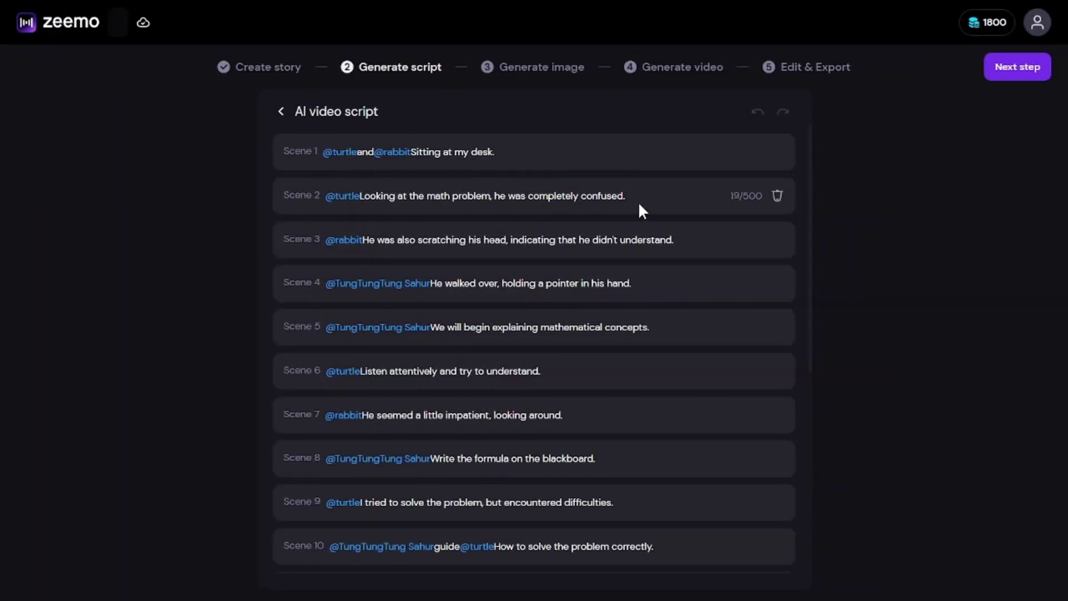
scroll(639, 205, down, 5)
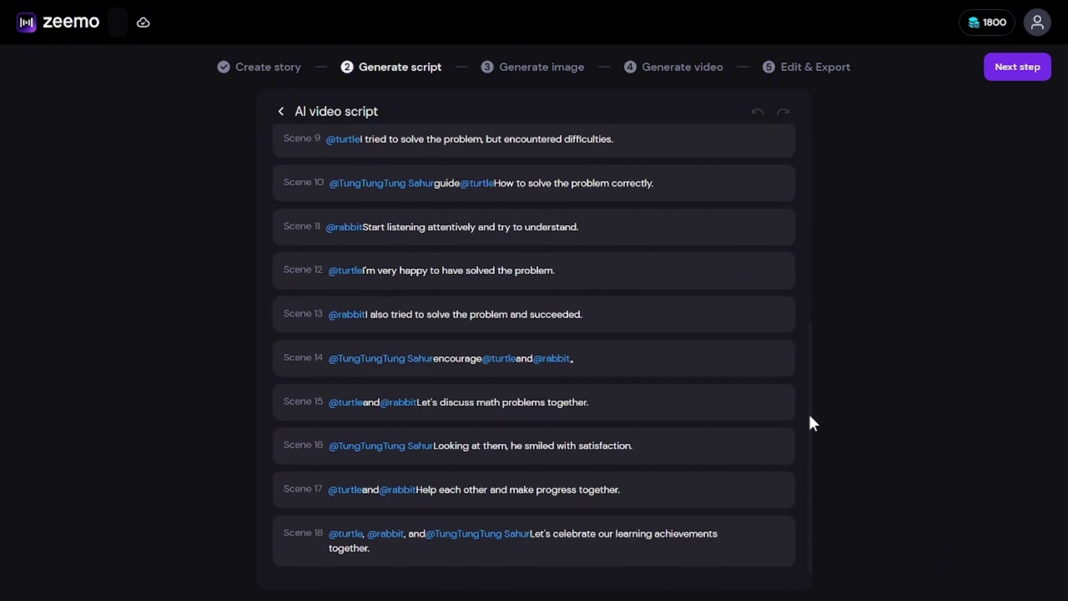
scroll(806, 349, up, 1)
scroll(806, 223, up, 4)
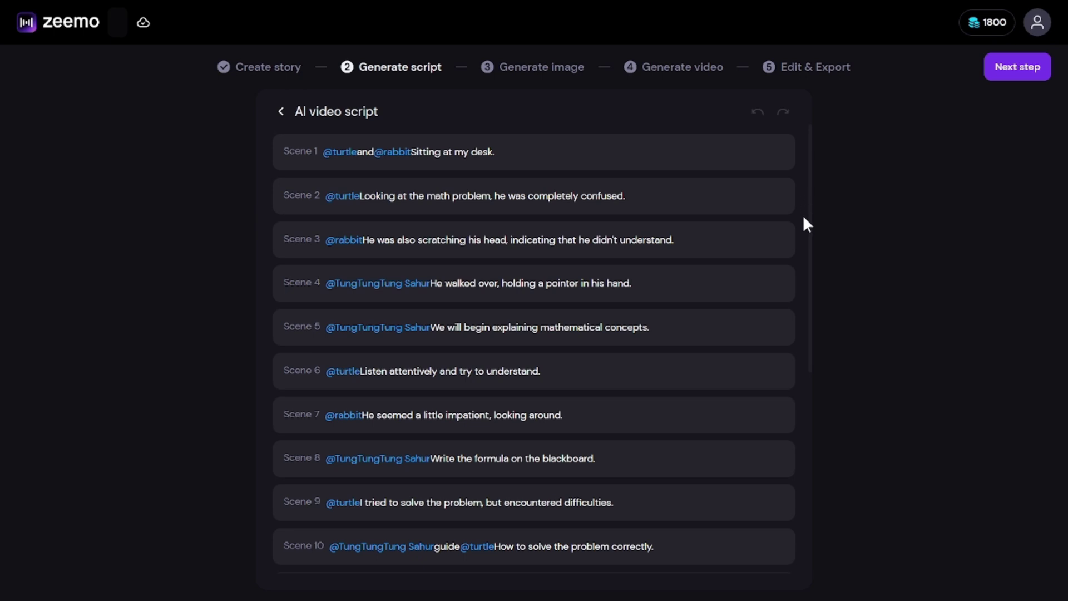
scroll(803, 222, down, 1)
drag(807, 239, 786, 440)
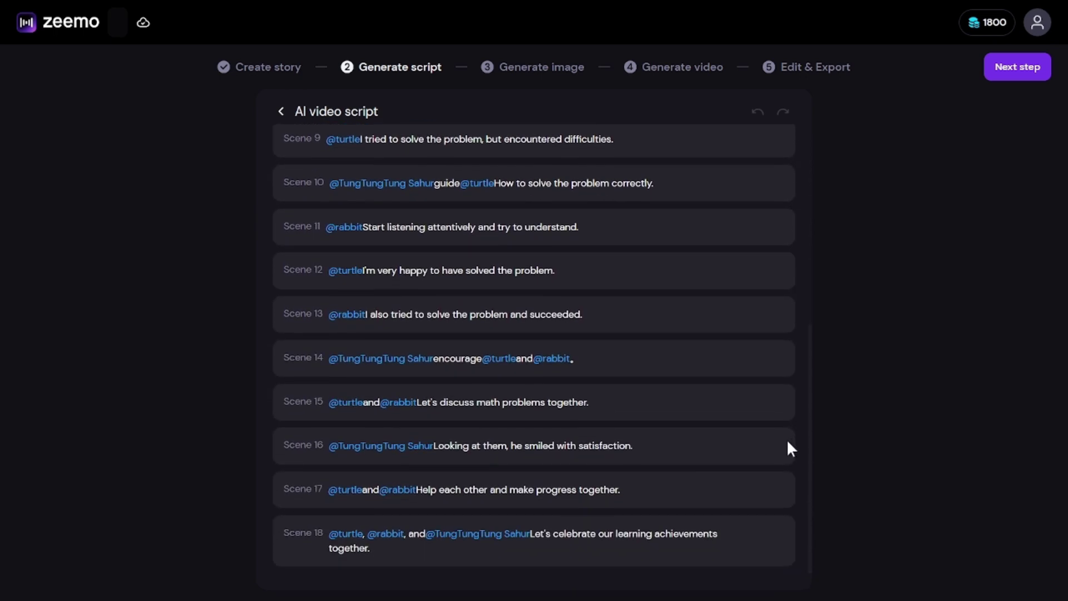
click(1018, 72)
click(551, 338)
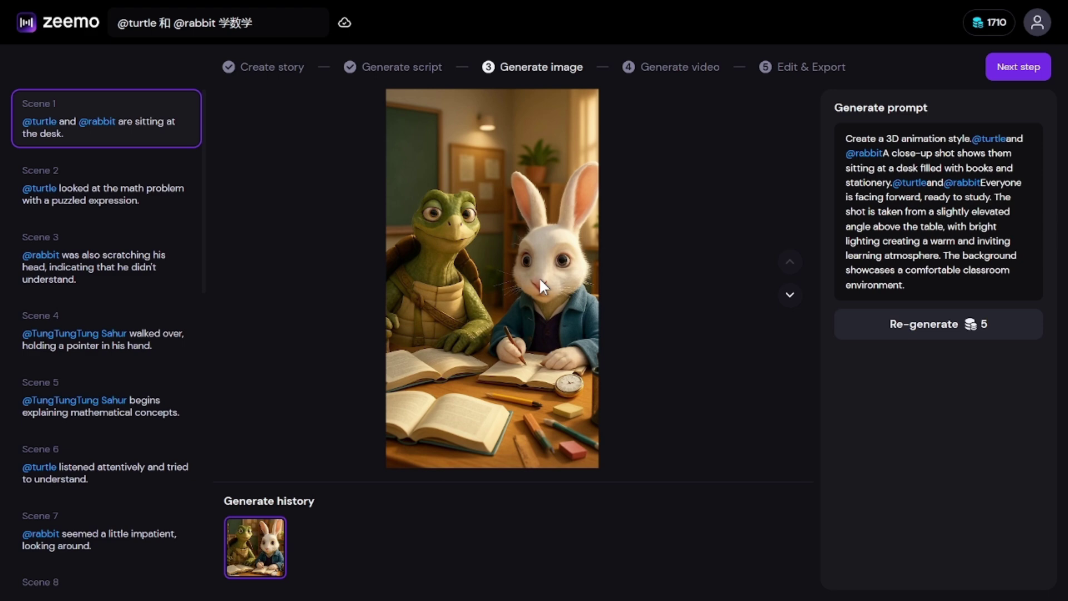
- Review the storyboard images for Scenes 2, 3 and 4, then continue to video generation
click(198, 175)
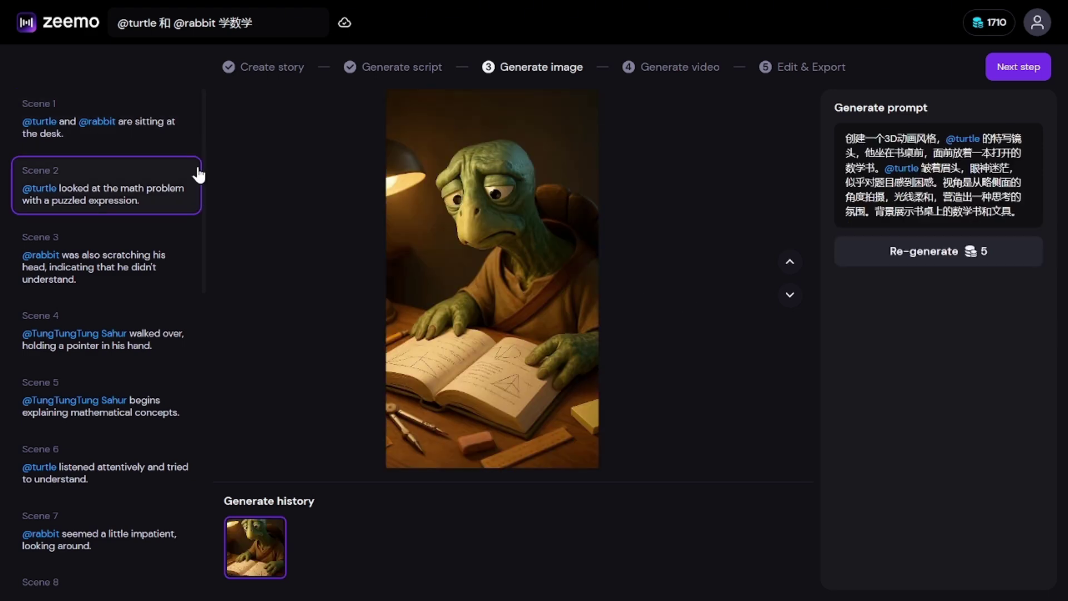
click(189, 262)
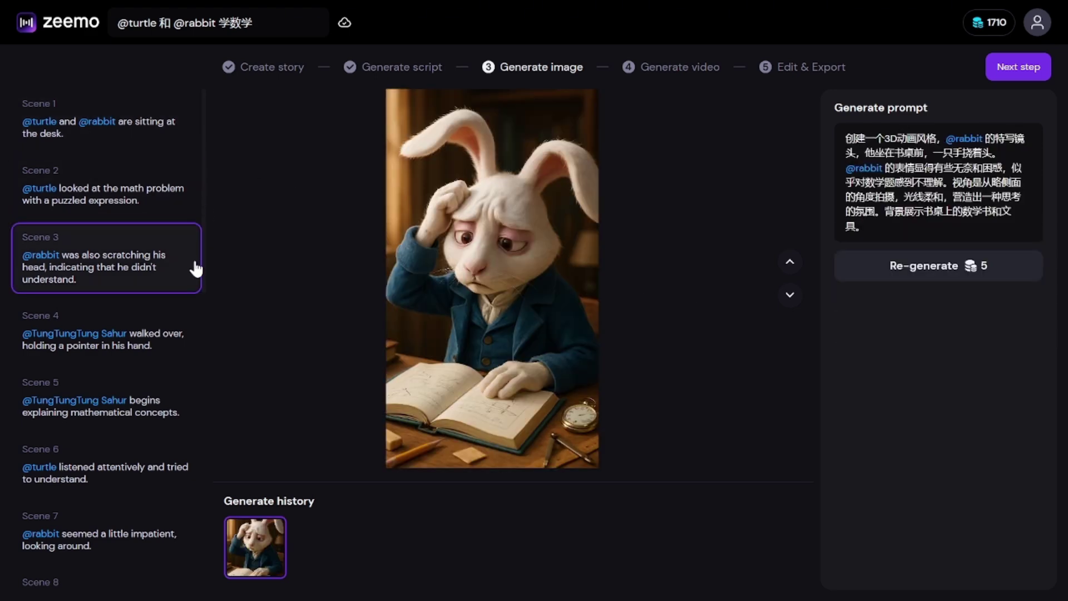
click(197, 321)
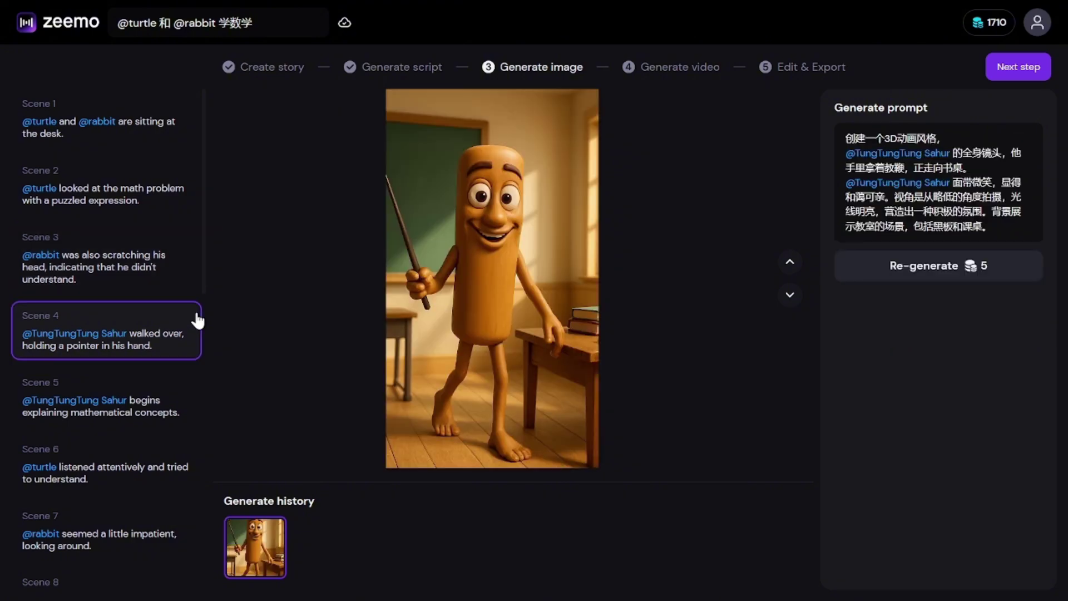
scroll(191, 317, down, 4)
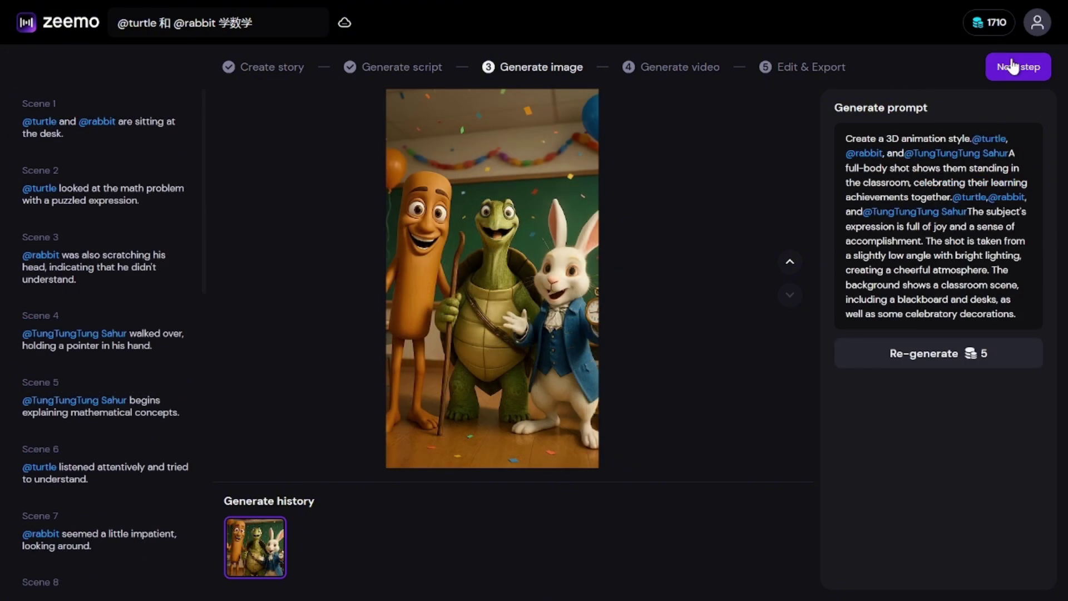
click(1011, 66)
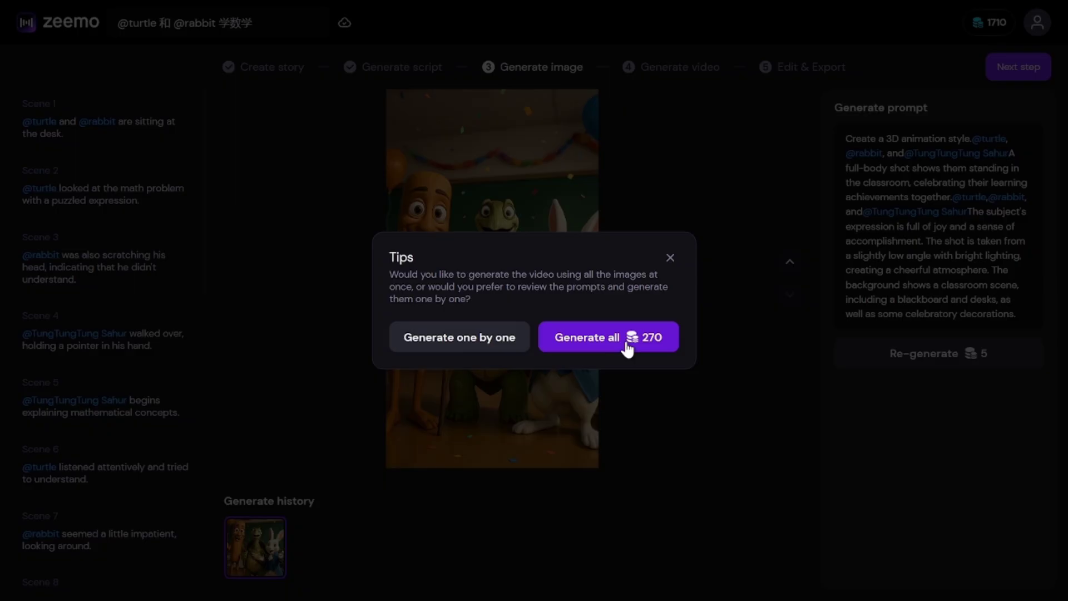
- Generate videos for all scenes for 270 credits and preview the first scene's clip
click(627, 337)
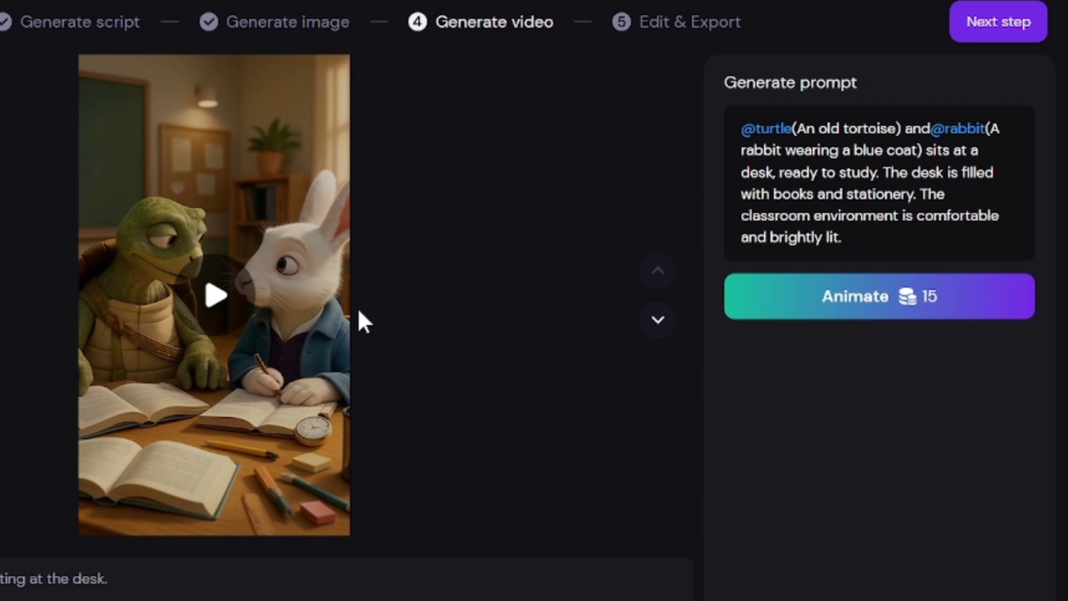
click(215, 295)
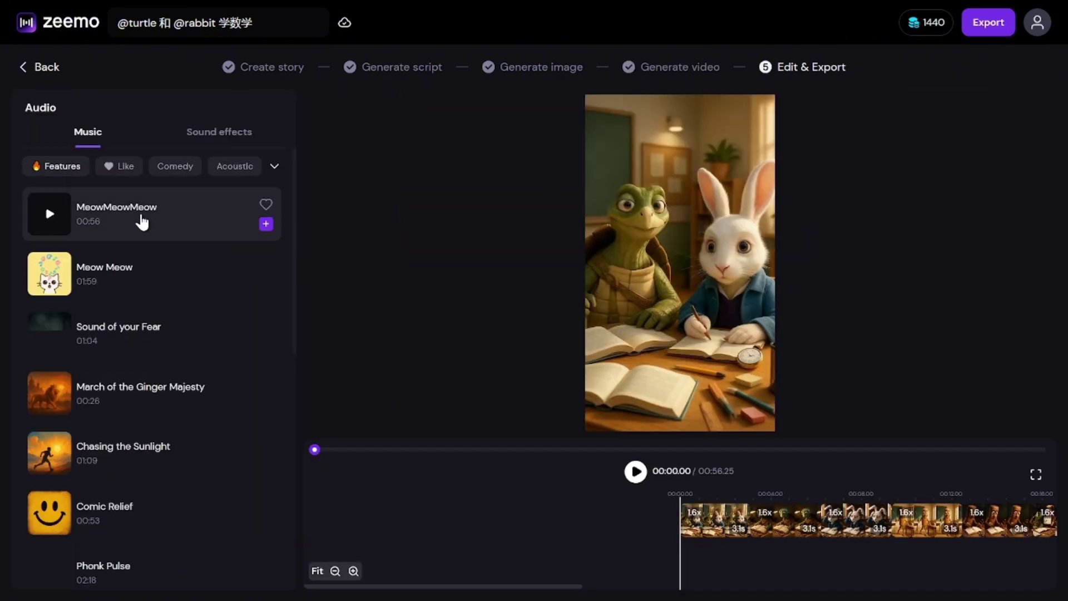
click(49, 216)
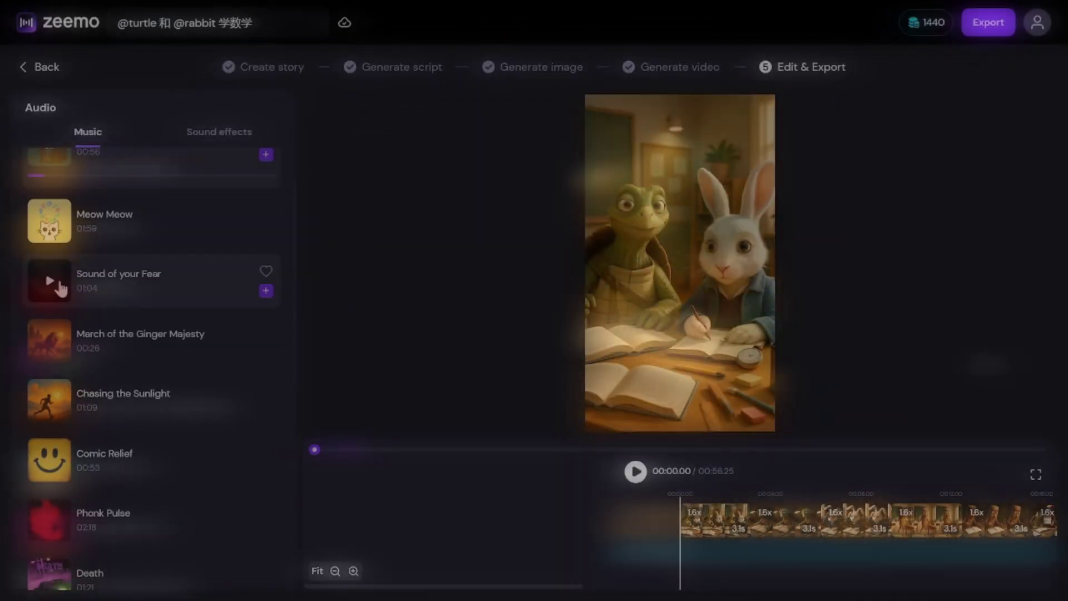
click(53, 278)
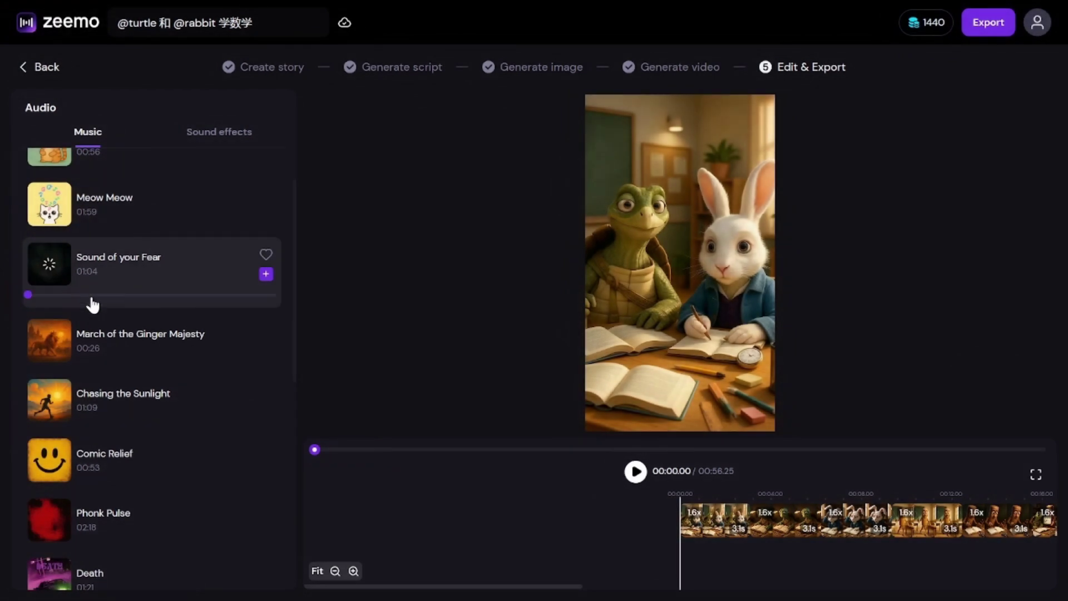
click(51, 339)
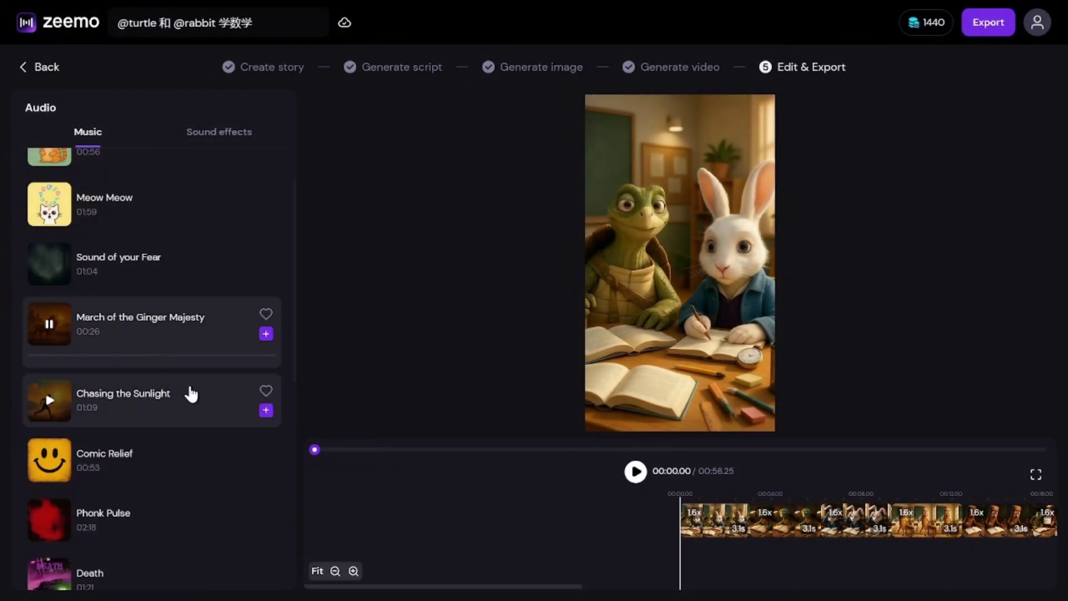
click(54, 396)
scroll(56, 362, down, 3)
click(56, 328)
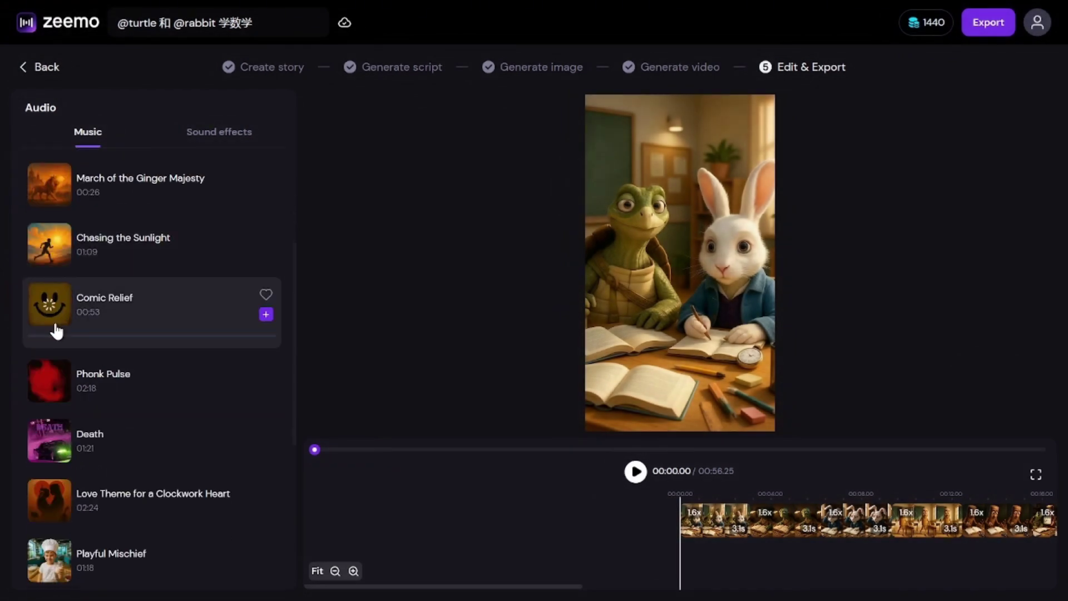
scroll(55, 326, down, 1)
click(51, 315)
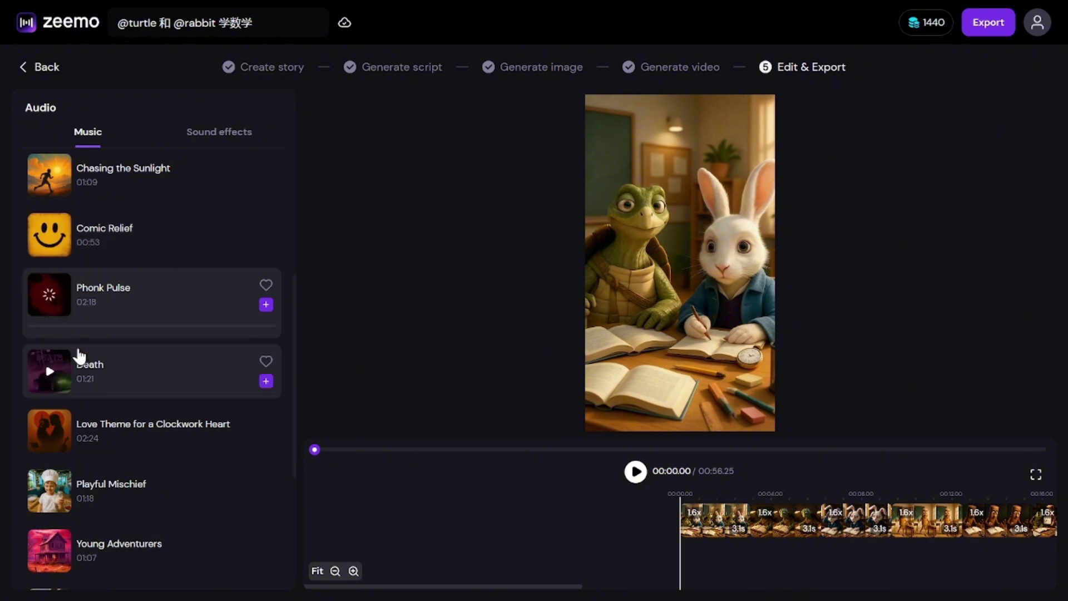
click(49, 372)
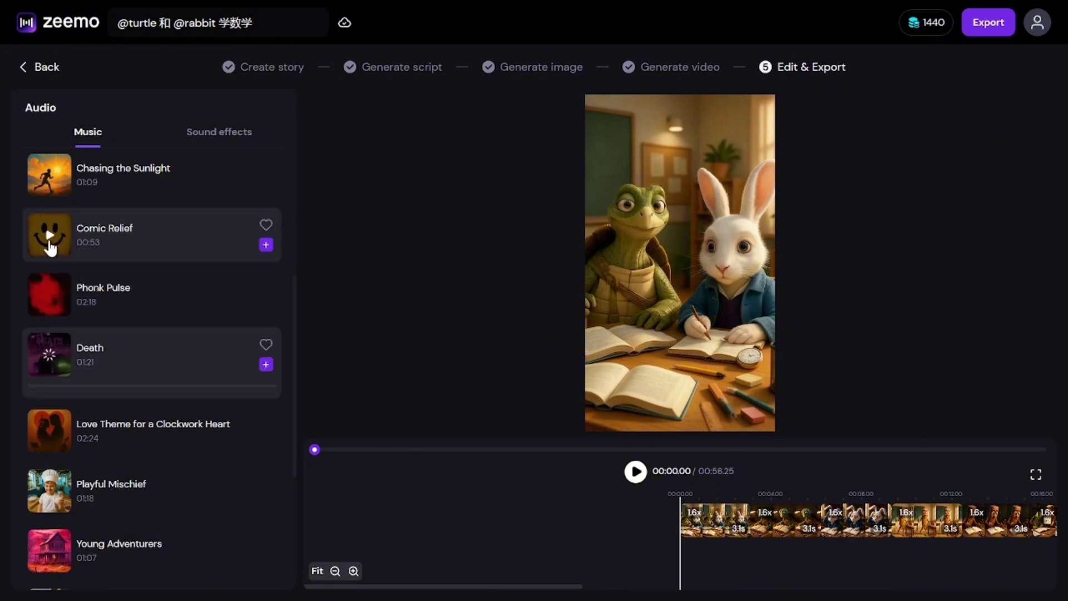